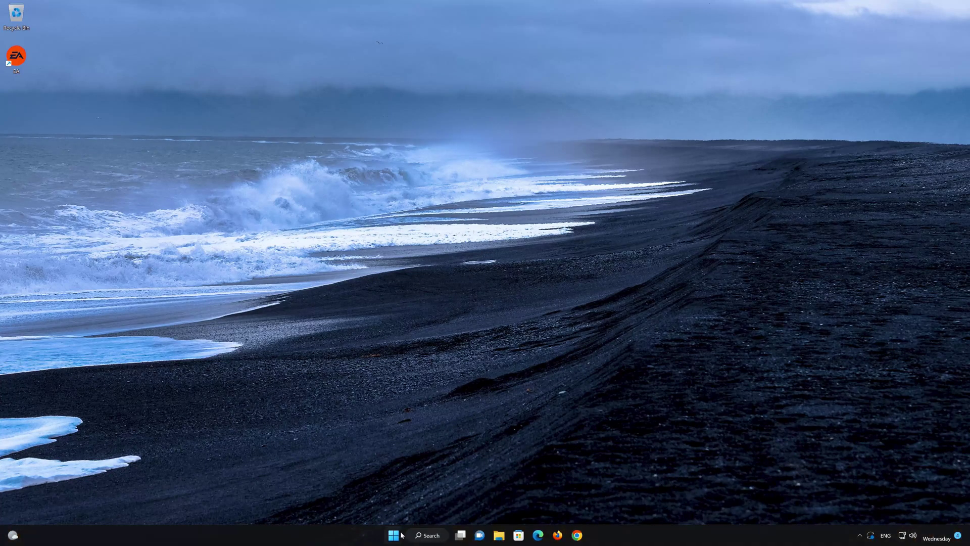
# - Search the Start menu for 'services' and launch the Services app
pyautogui.click(395, 535)
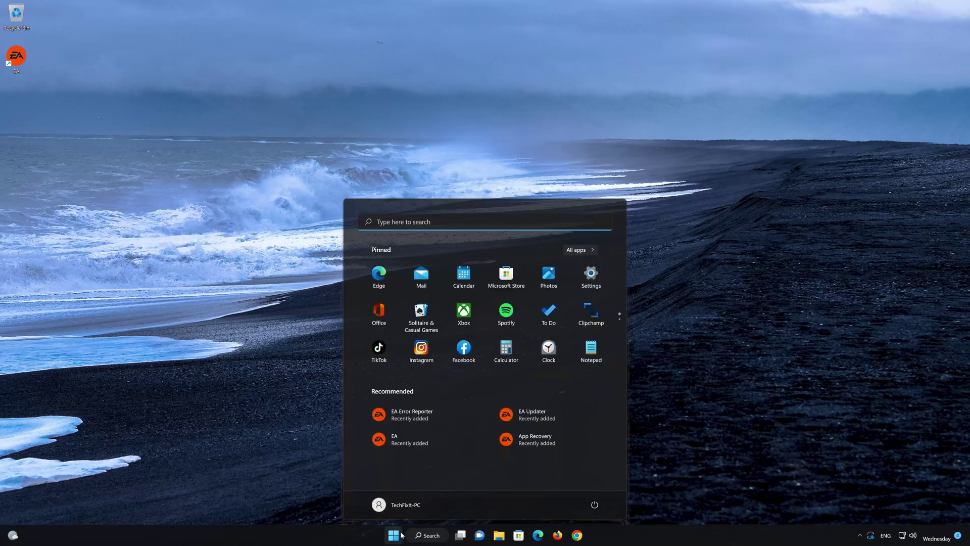
pyautogui.write('seervice')
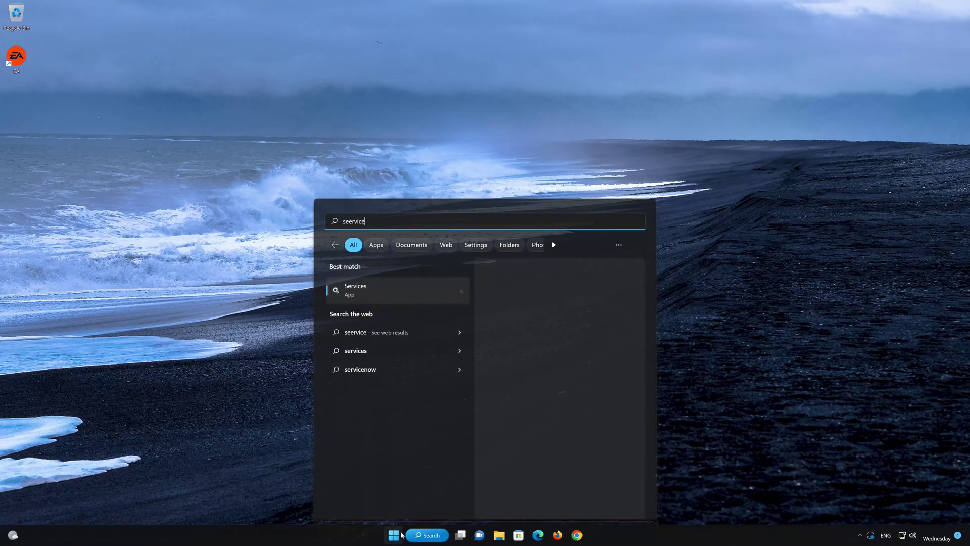
pyautogui.write('s')
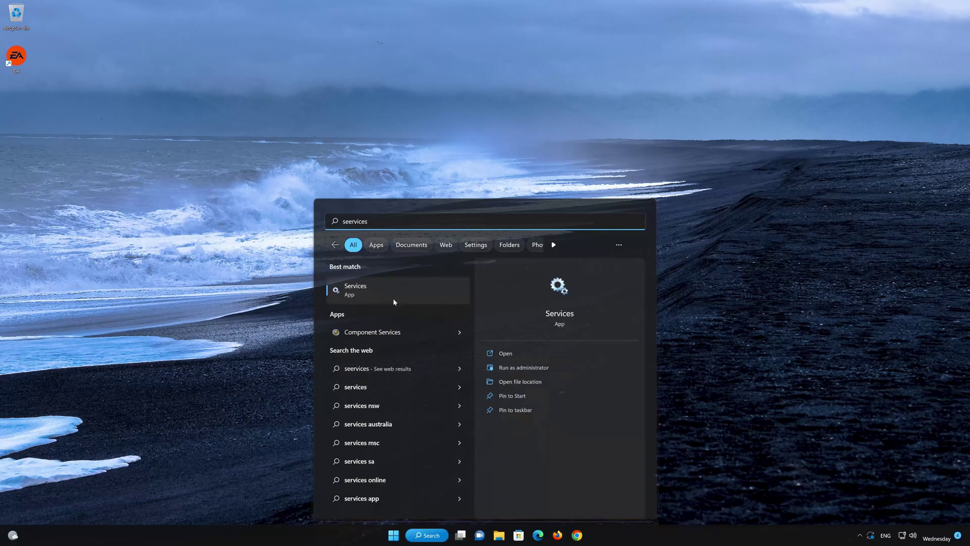
pyautogui.click(406, 292)
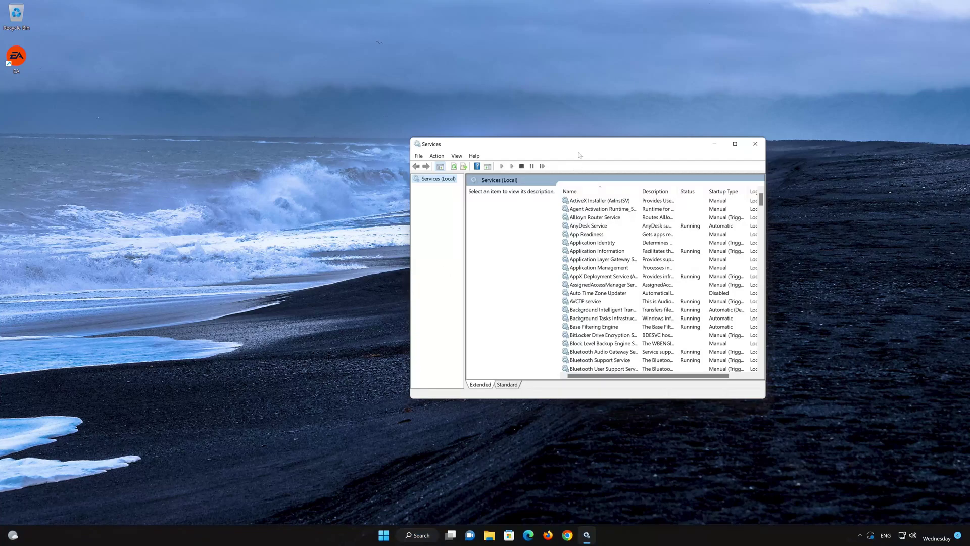
# - Move the Services window higher and select the Disabled EABackgroundService entry
pyautogui.moveTo(580, 146); pyautogui.dragTo(453, 82)
pyautogui.scroll(-5, 522, 197)
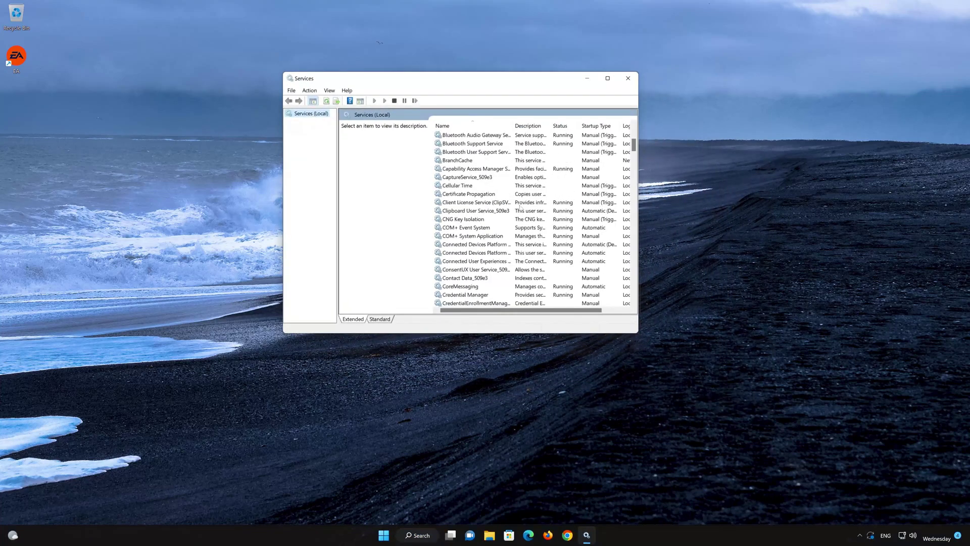
pyautogui.scroll(-5, 522, 198)
pyautogui.scroll(-5, 522, 197)
pyautogui.scroll(-3, 521, 197)
pyautogui.scroll(-2, 522, 205)
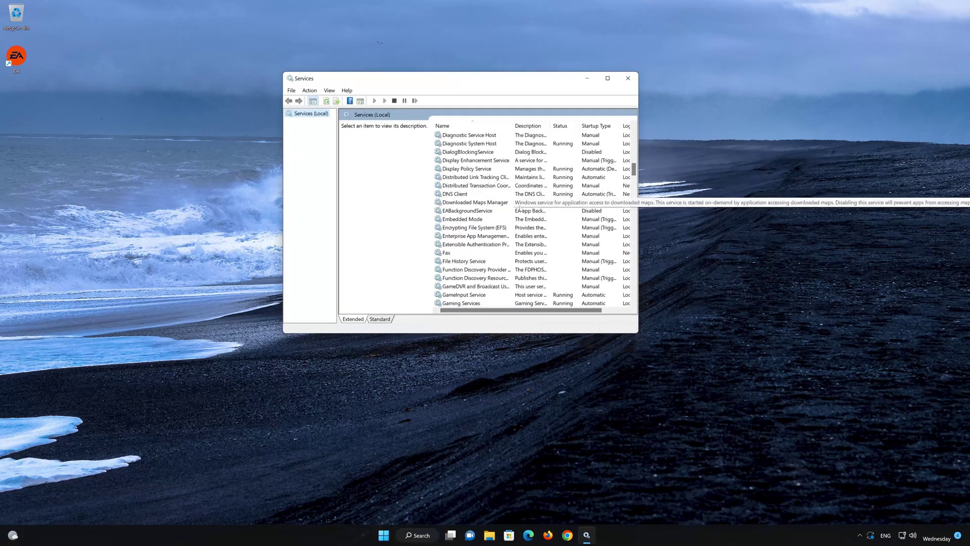
pyautogui.scroll(-1, 518, 206)
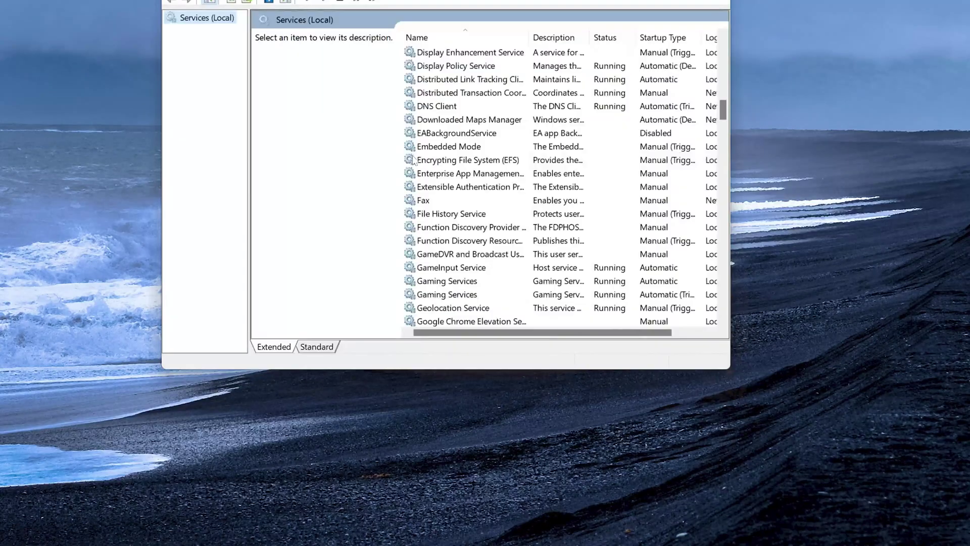
pyautogui.click(531, 133)
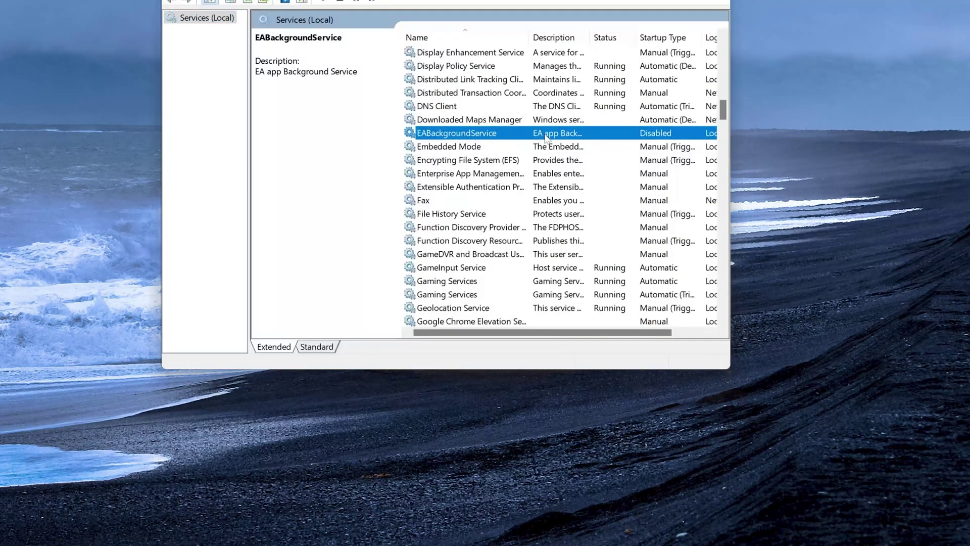
# - Change EABackgroundService's startup type from Disabled to Automatic in its Properties
pyautogui.rightClick(501, 137)
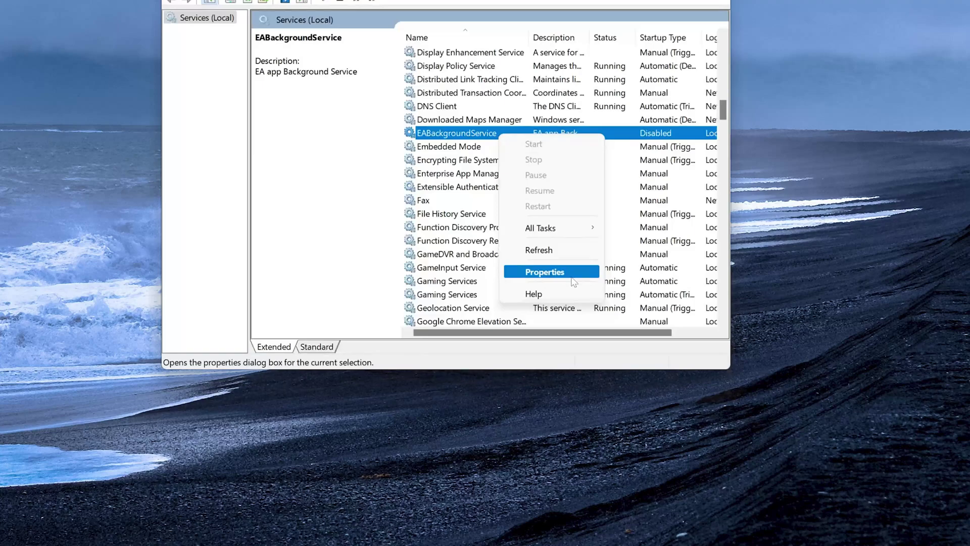
pyautogui.click(561, 273)
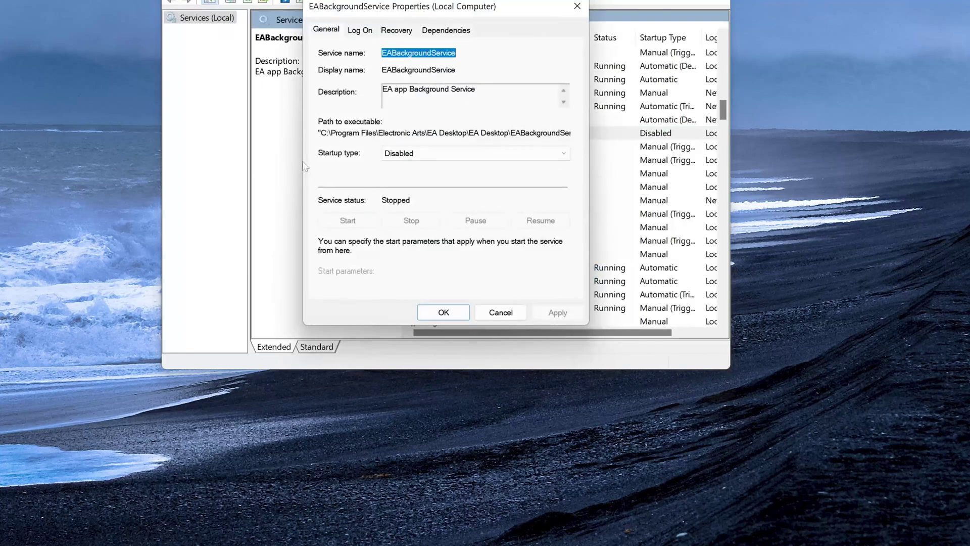
pyautogui.click(472, 152)
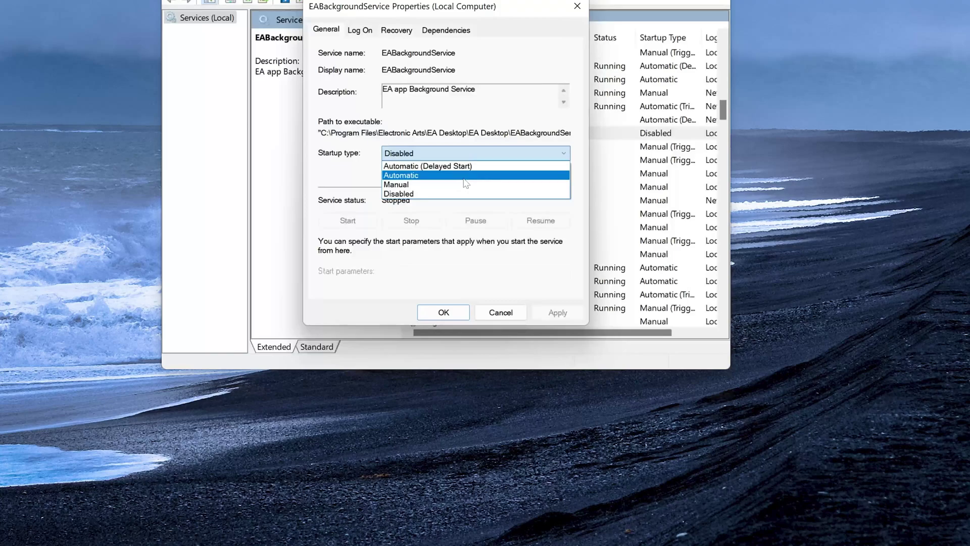
pyautogui.click(465, 177)
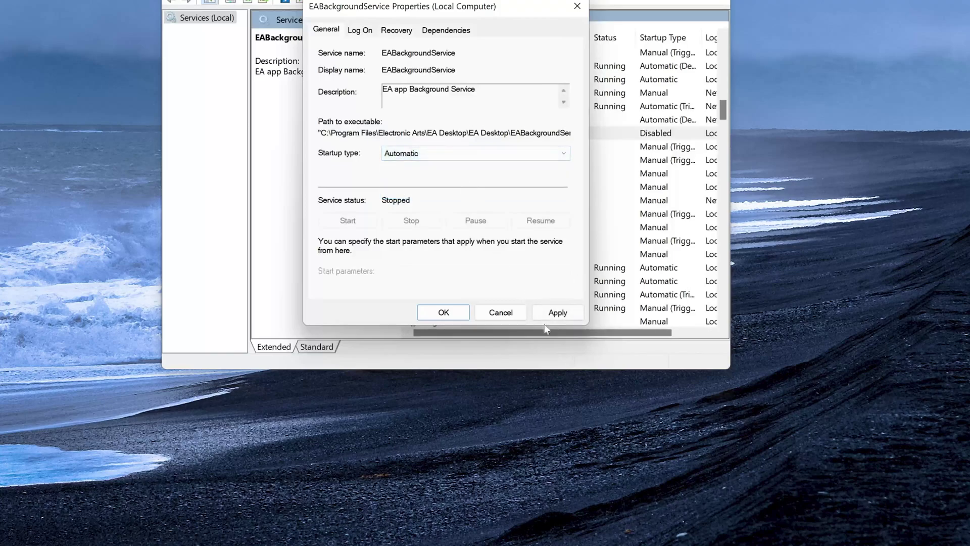
pyautogui.click(561, 312)
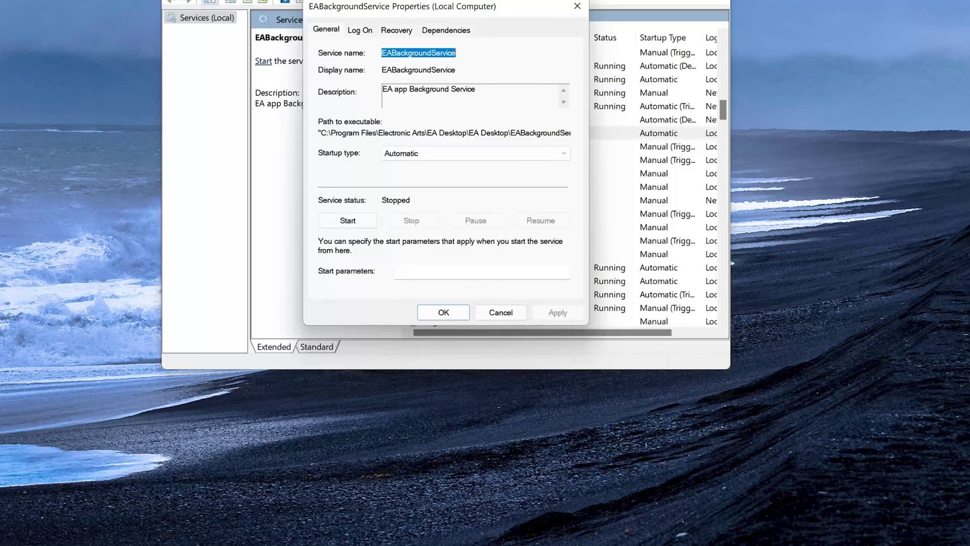
pyautogui.click(448, 312)
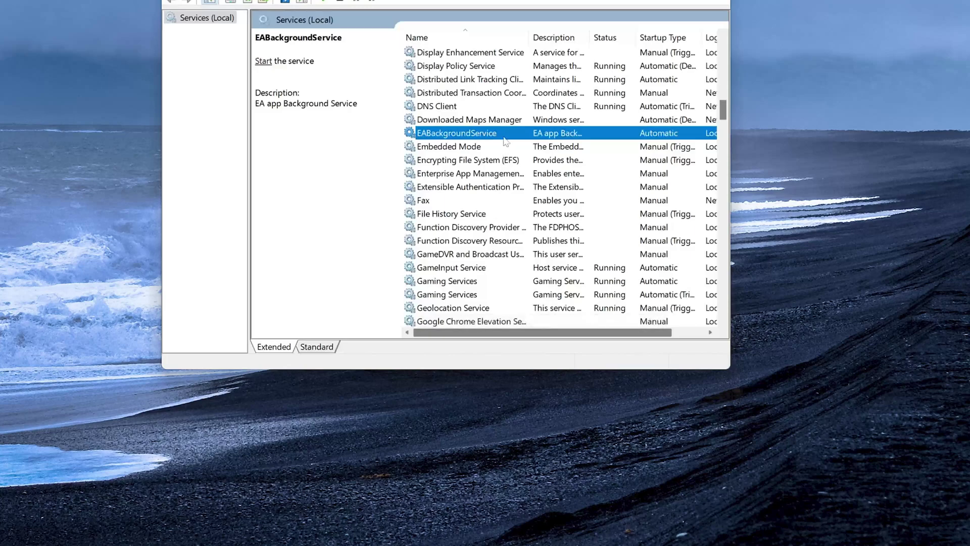
# - Start EABackgroundService, then restart it from the left-pane Restart link
pyautogui.rightClick(507, 135)
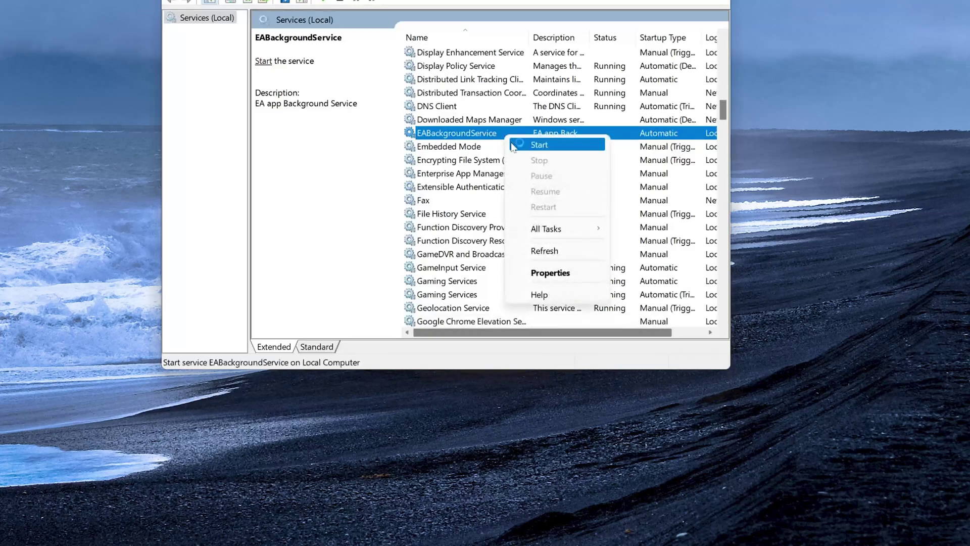
pyautogui.click(568, 145)
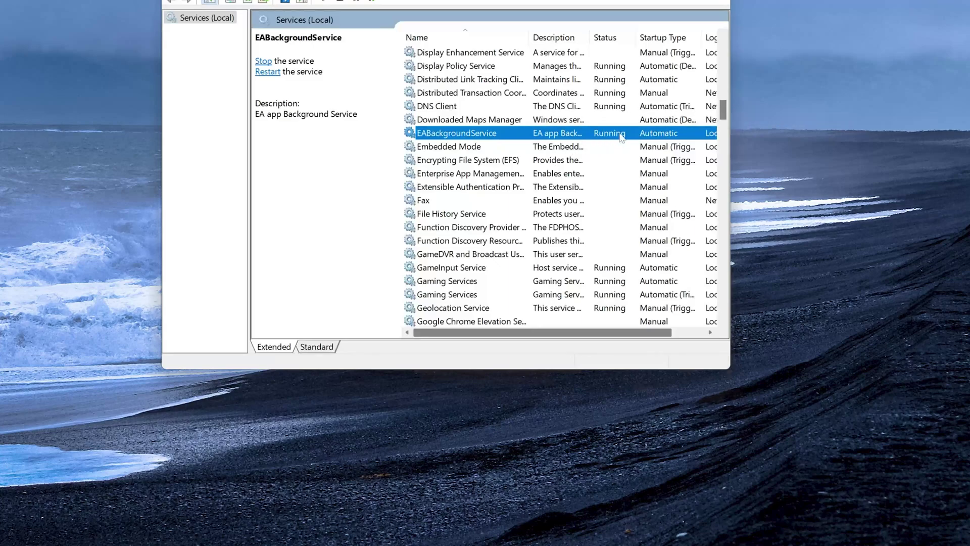
pyautogui.click(268, 71)
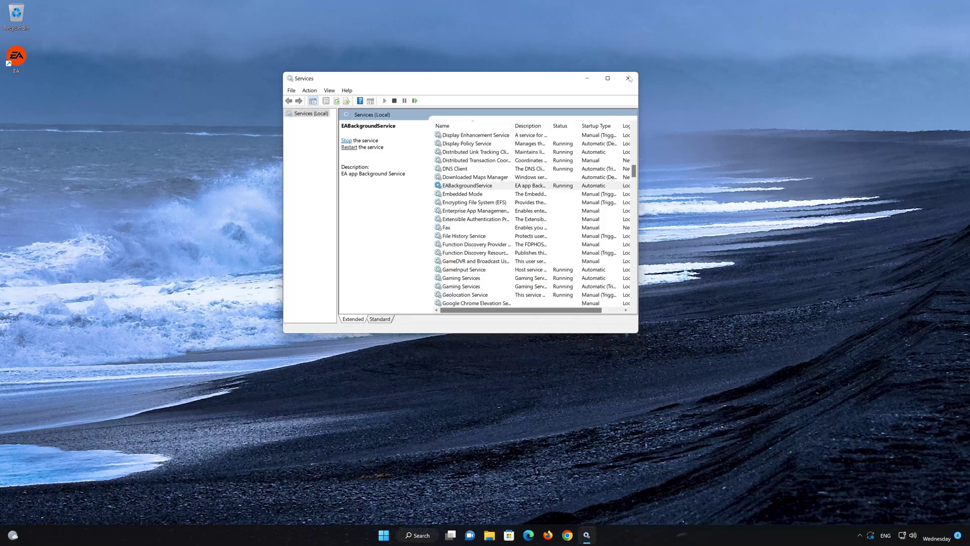
# - Close the Services window, leaving EABackgroundService Running with Automatic startup
pyautogui.click(629, 78)
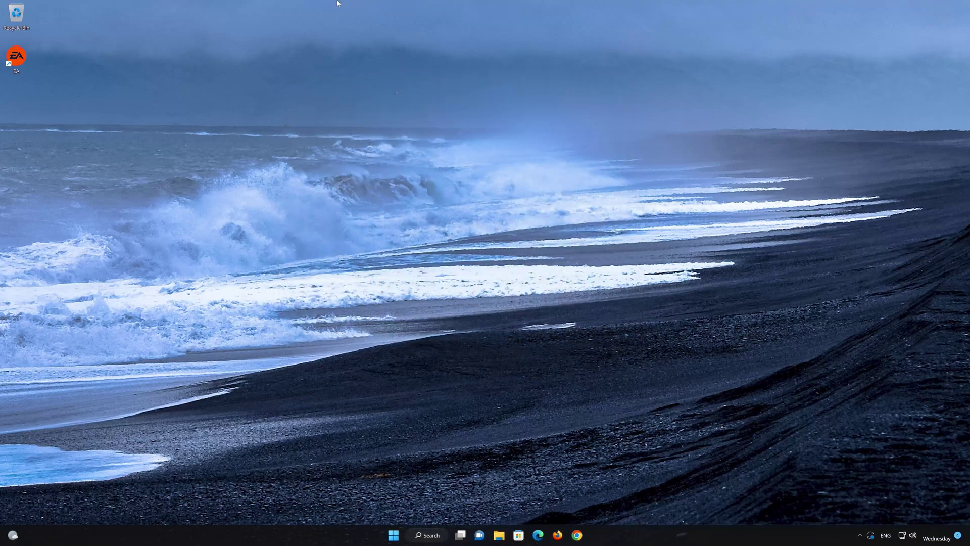